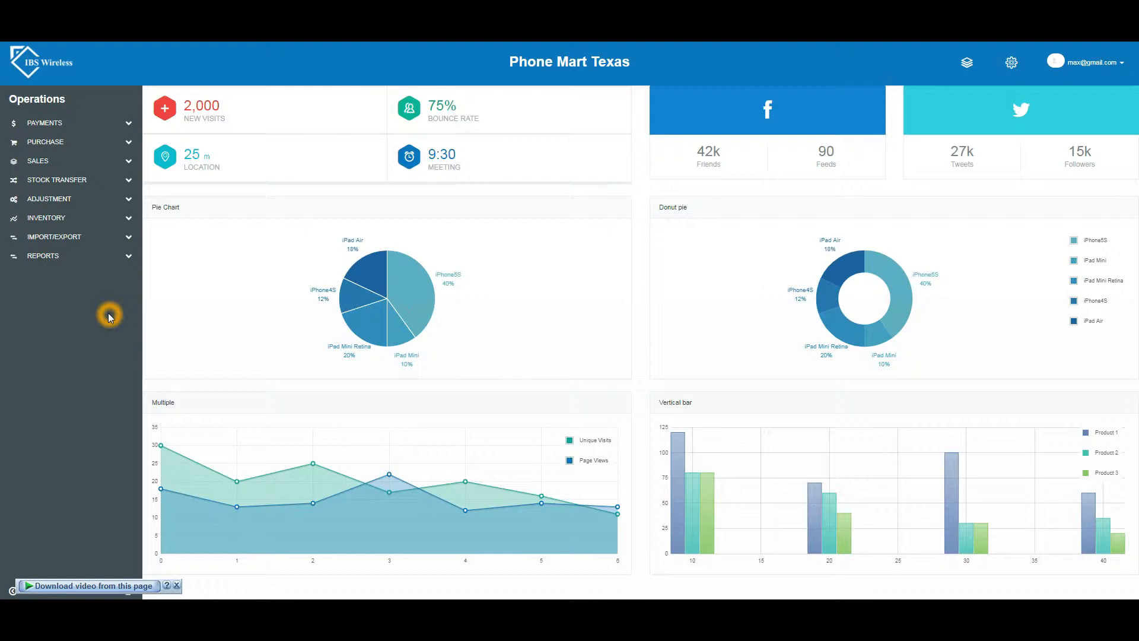
Step: Start a new blank Replacement entry from the SALES > REPLACEMENT list
{"action": "left_click", "coordinate": [130, 165]}
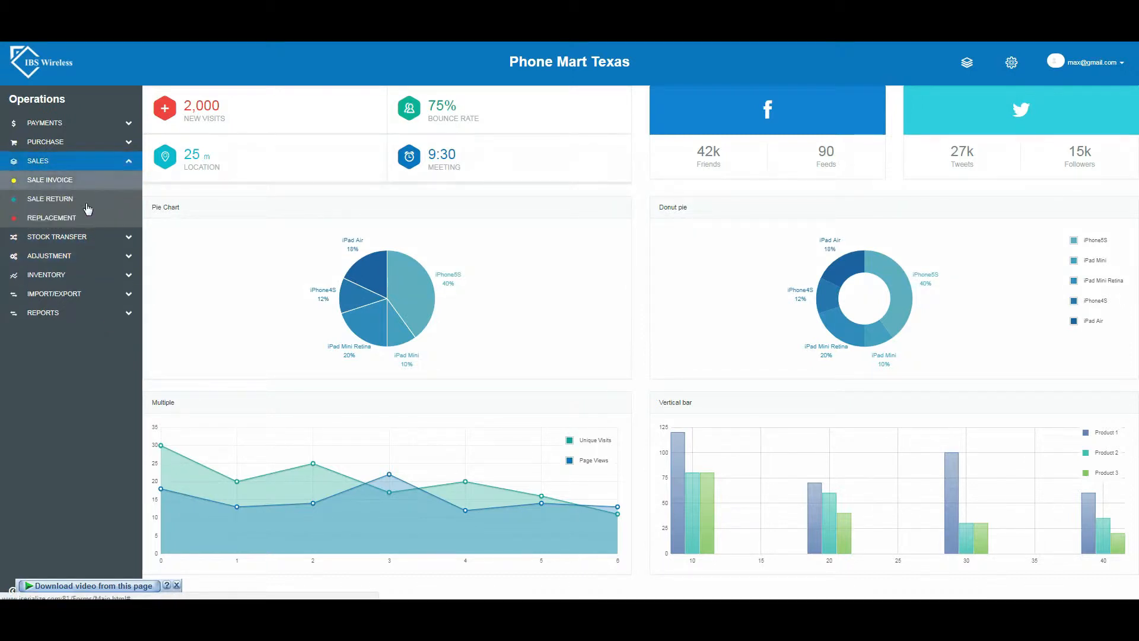
{"action": "left_click", "coordinate": [69, 223]}
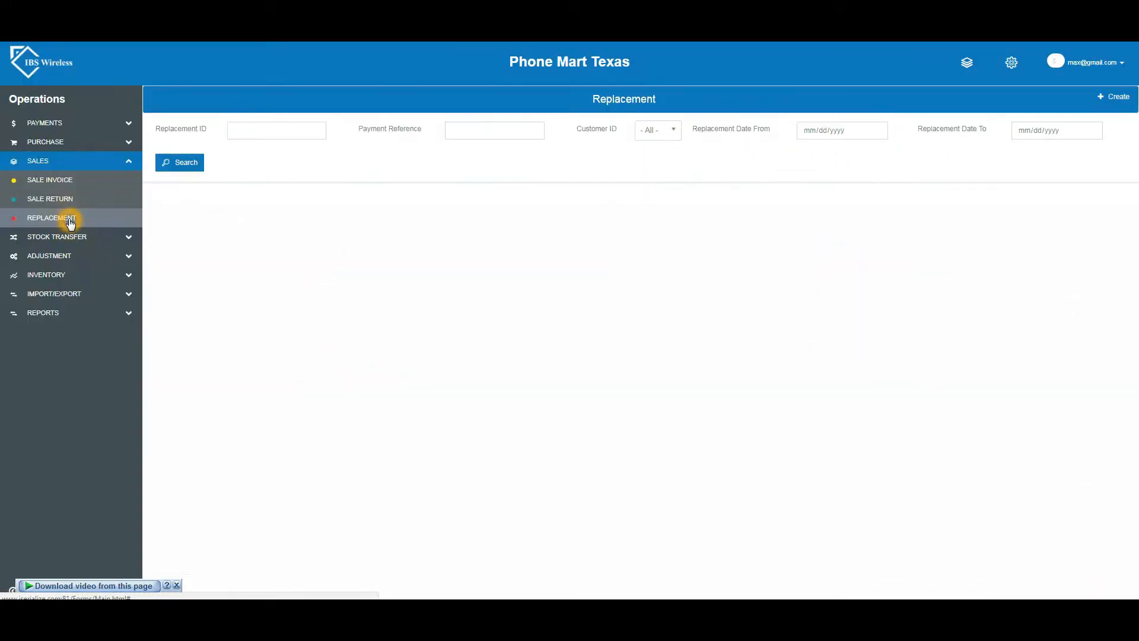
{"action": "left_click", "coordinate": [1122, 96]}
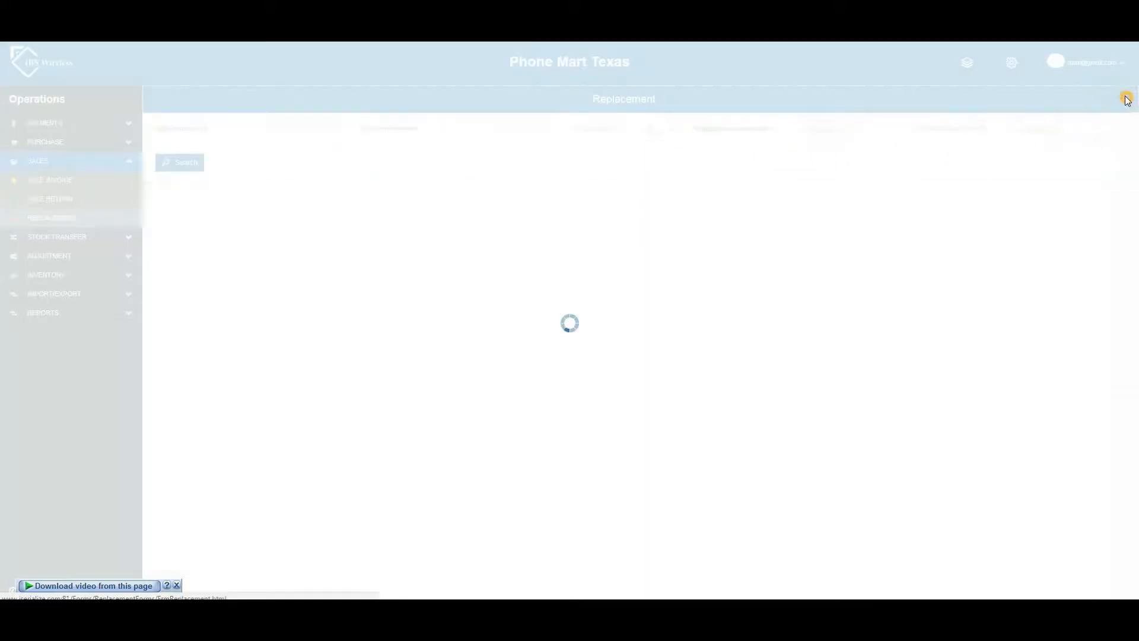
{"action": "left_click", "coordinate": [190, 128]}
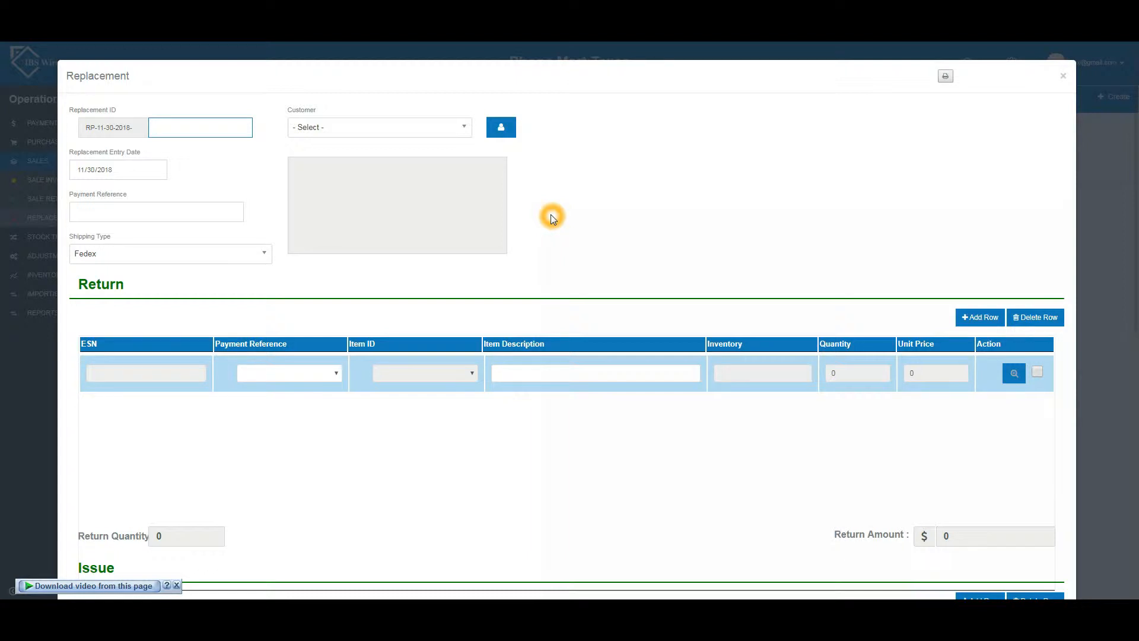
Step: Enter replacement ID 01, select the returning customer, and set payment reference RPL123
{"action": "type", "text": "01"}
{"action": "left_click", "coordinate": [246, 175]}
{"action": "left_click", "coordinate": [470, 126]}
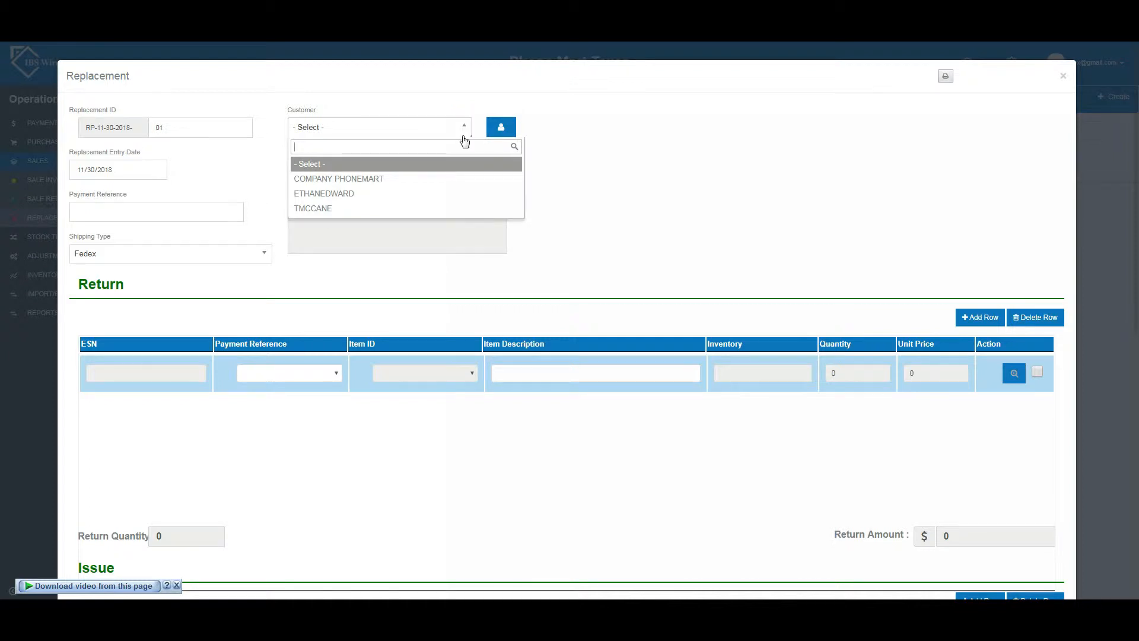
{"action": "left_click", "coordinate": [417, 208]}
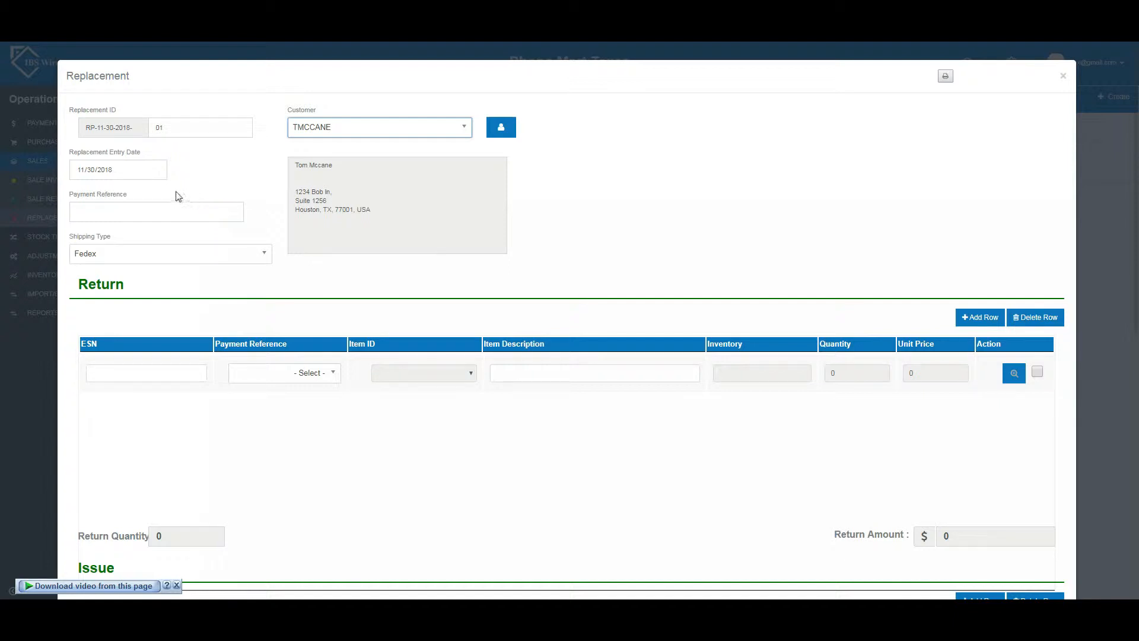
{"action": "left_click", "coordinate": [119, 210]}
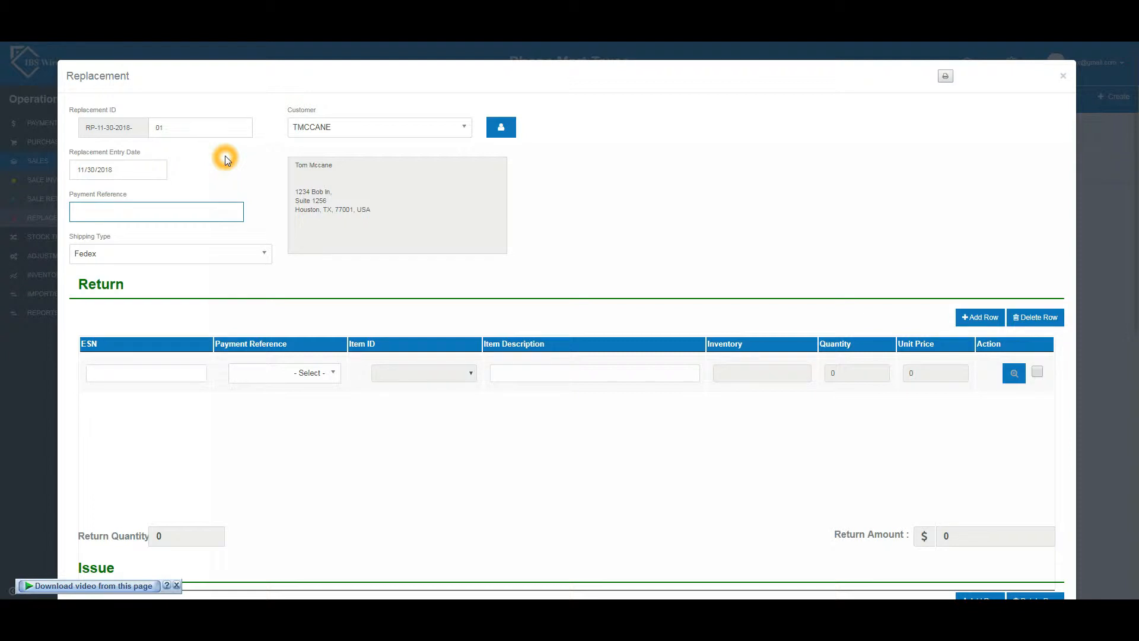
{"action": "type", "text": "RPL123"}
Step: Add the returned Samsung Galaxy S9 to the Return table using ESN smgpl123
{"action": "scroll", "coordinate": [322, 375], "scroll_direction": "down", "scroll_amount": 1}
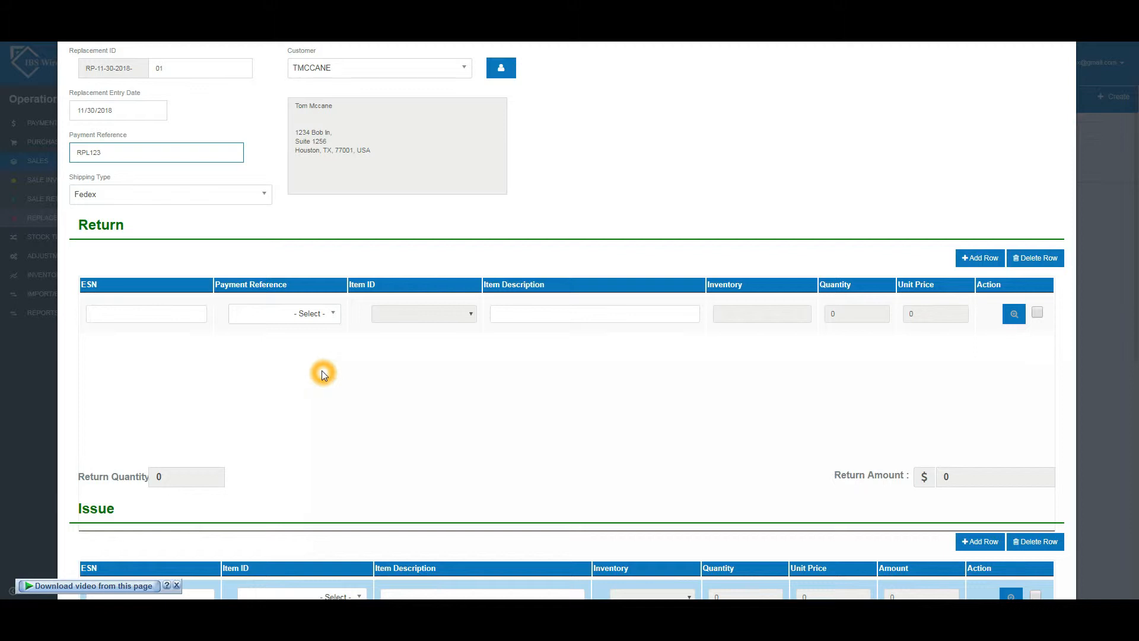
{"action": "left_click", "coordinate": [316, 320]}
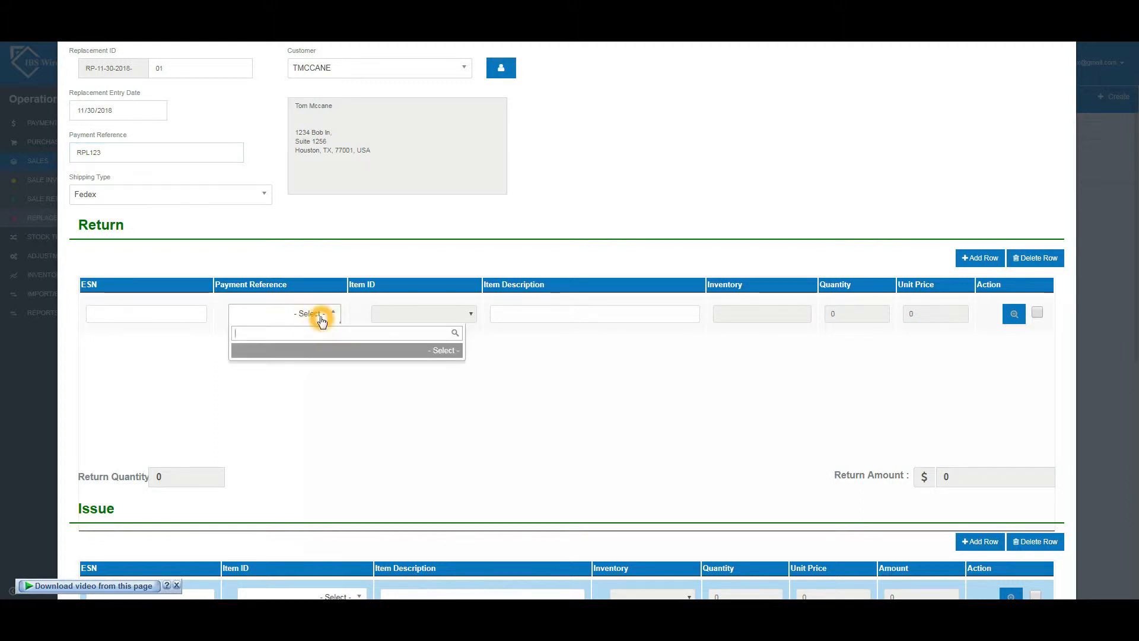
{"action": "left_click", "coordinate": [318, 317]}
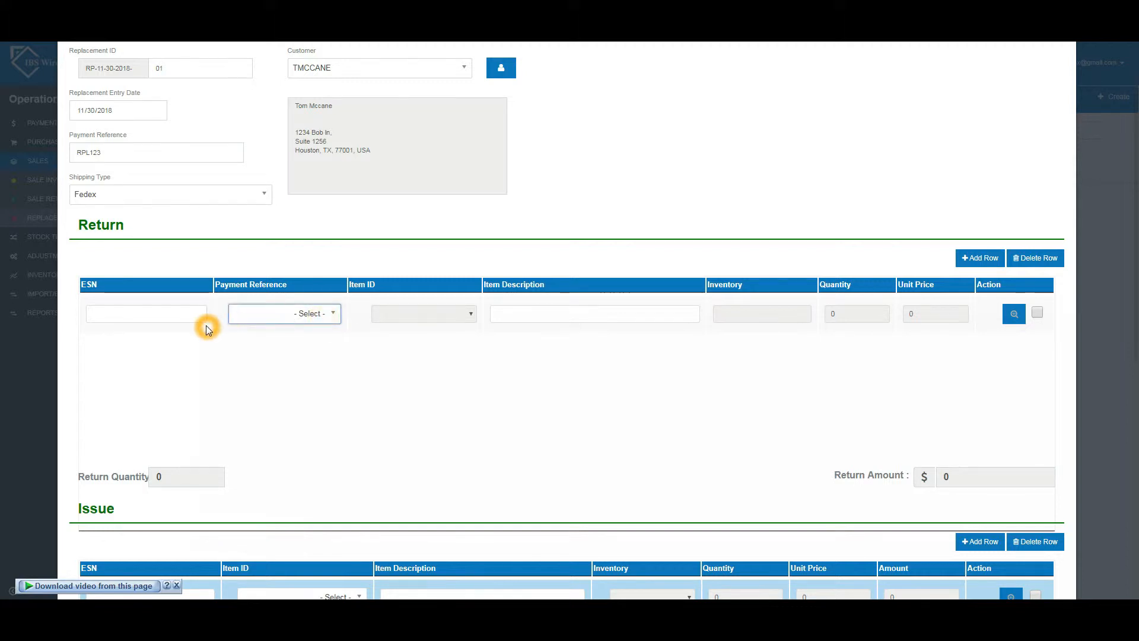
{"action": "scroll", "coordinate": [209, 331], "scroll_direction": "down", "scroll_amount": 1}
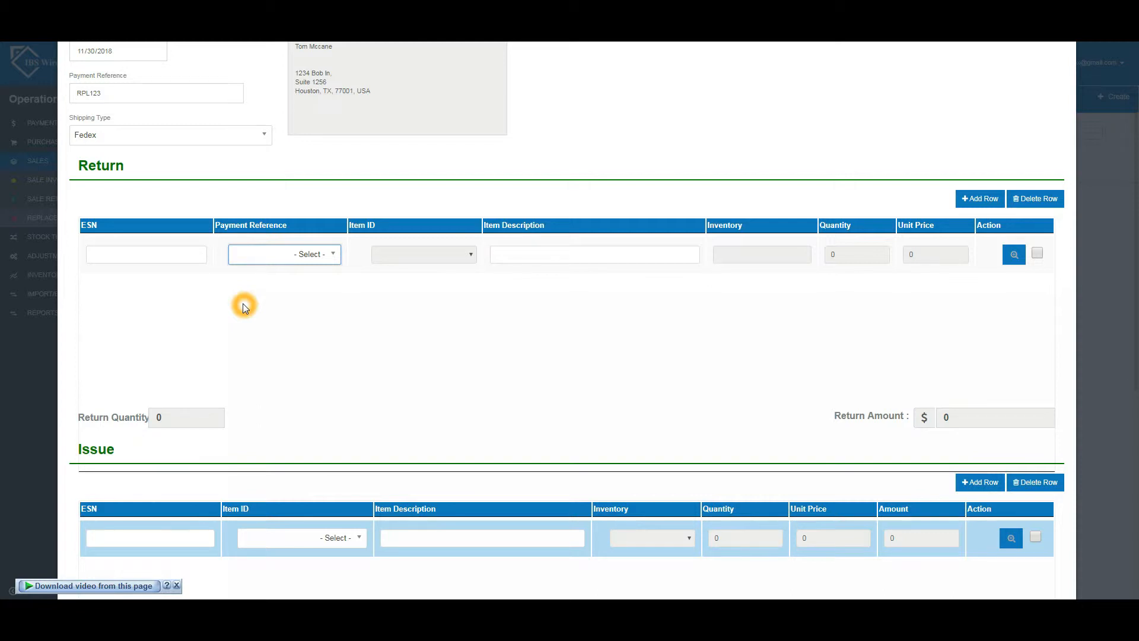
{"action": "left_click", "coordinate": [108, 258]}
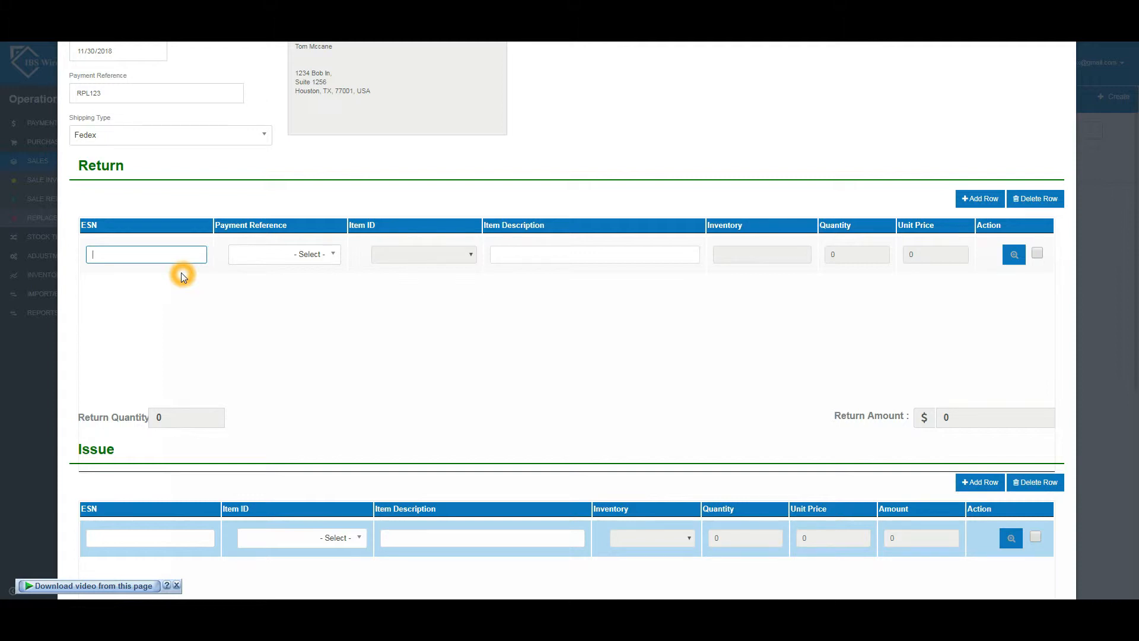
{"action": "type", "text": "smgpl123"}
{"action": "key", "text": "Return"}
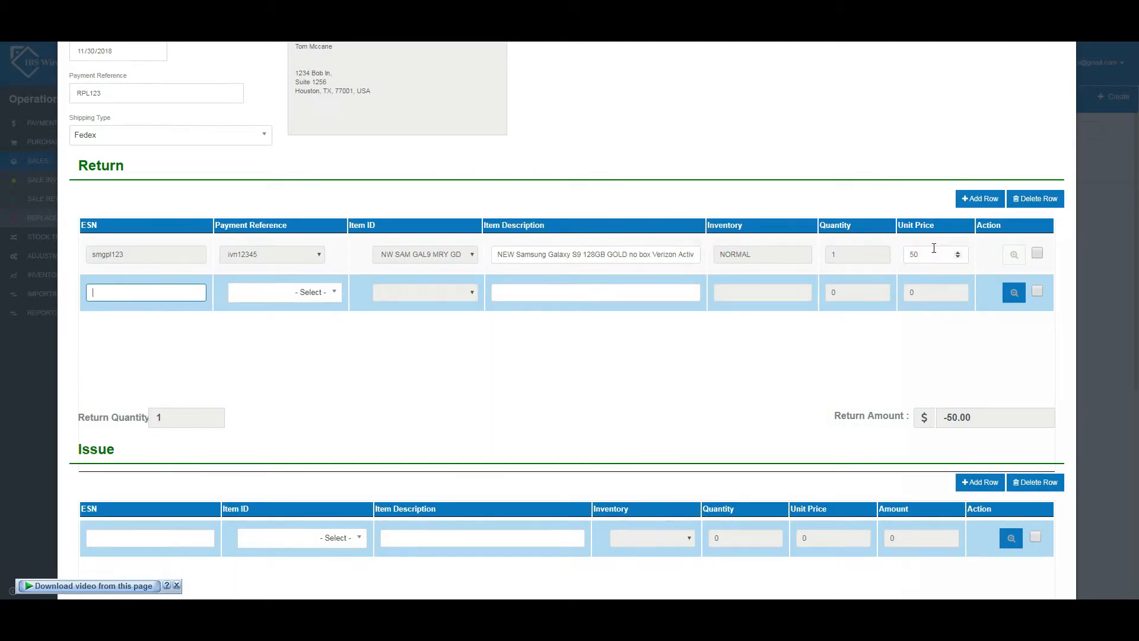
Step: Keep the return line at quantity 1 and price 50, and delete the extra empty return row
{"action": "left_click", "coordinate": [245, 313]}
{"action": "left_click", "coordinate": [399, 261]}
{"action": "left_click", "coordinate": [946, 423]}
{"action": "left_click", "coordinate": [532, 336]}
{"action": "left_click", "coordinate": [1037, 291]}
{"action": "left_click", "coordinate": [1048, 201]}
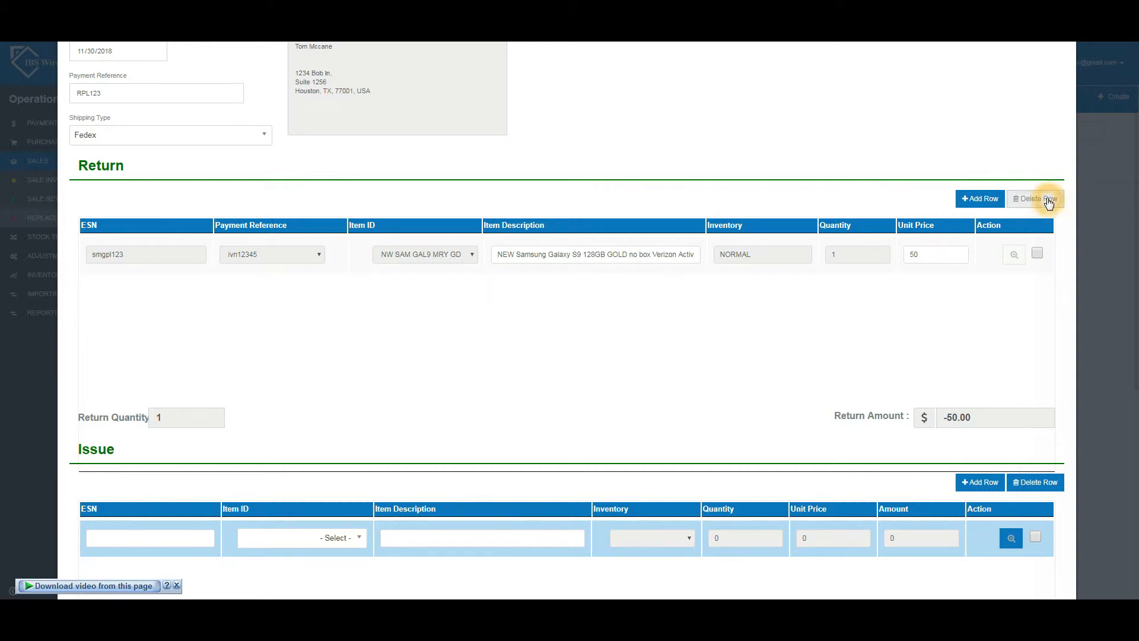
{"action": "scroll", "coordinate": [834, 312], "scroll_direction": "down", "scroll_amount": 1}
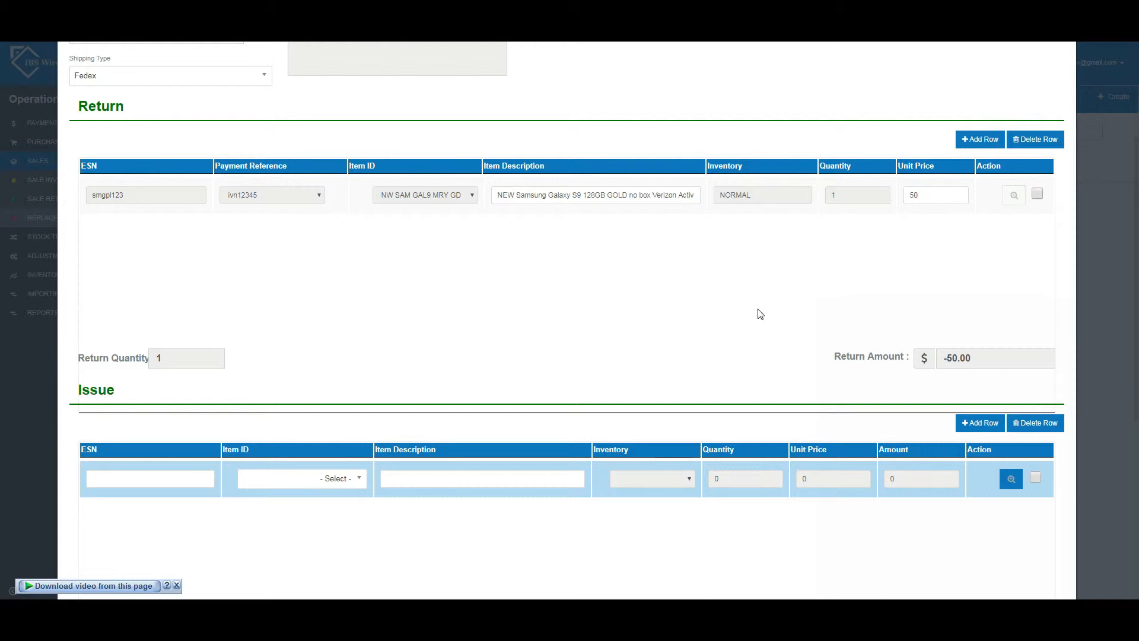
{"action": "scroll", "coordinate": [727, 315], "scroll_direction": "down", "scroll_amount": 3}
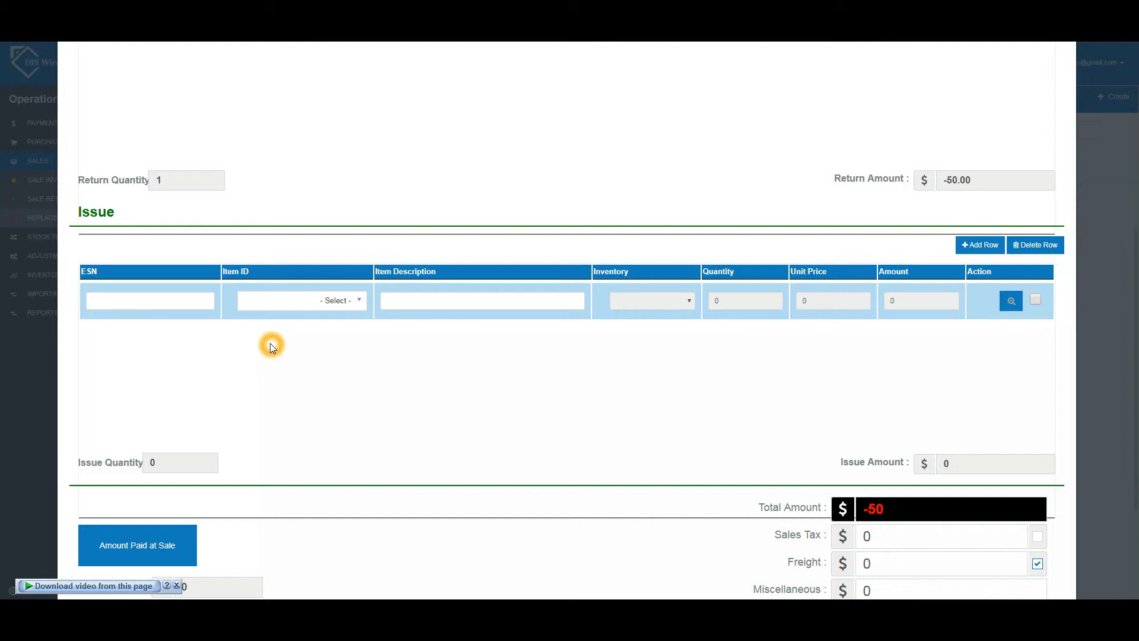
{"action": "left_click", "coordinate": [320, 302]}
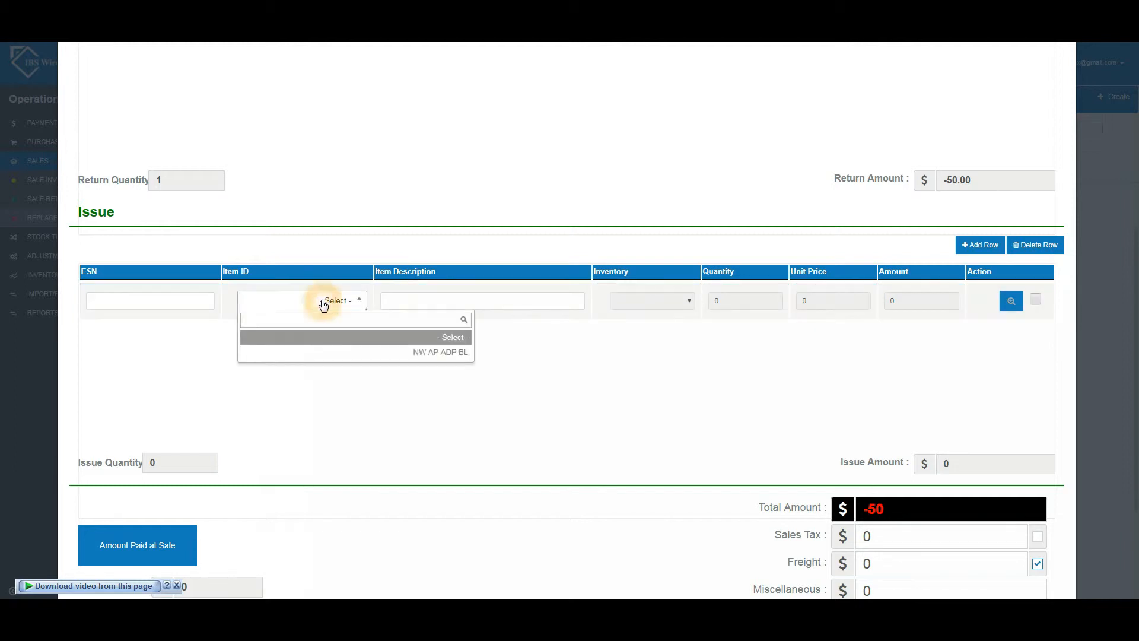
{"action": "left_click", "coordinate": [323, 303]}
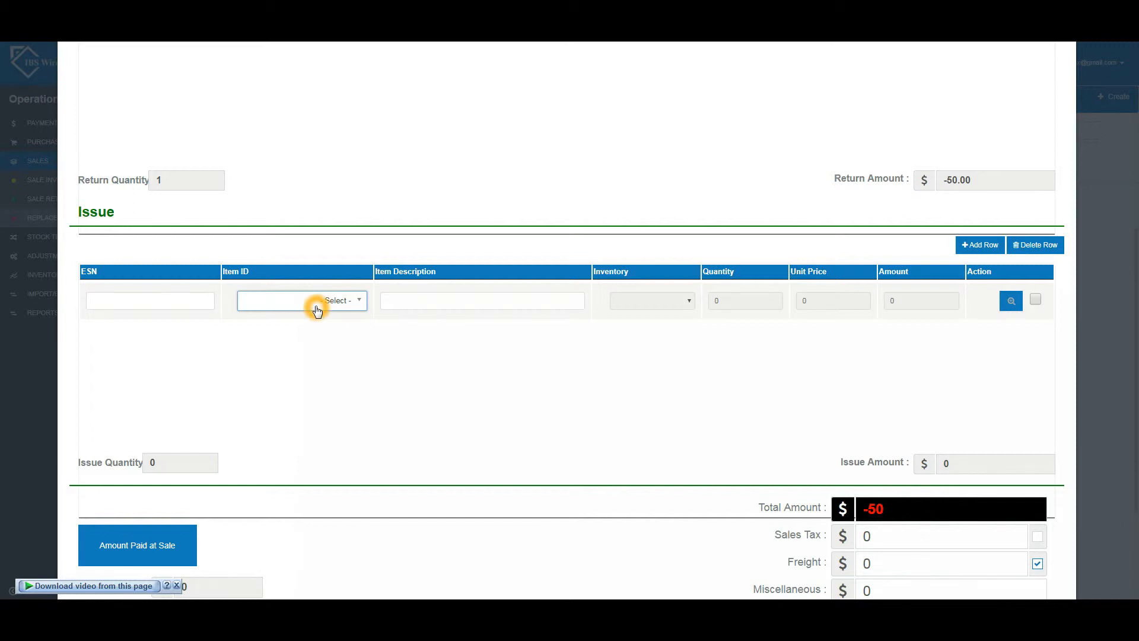
{"action": "left_click", "coordinate": [317, 309]}
{"action": "left_click", "coordinate": [429, 359]}
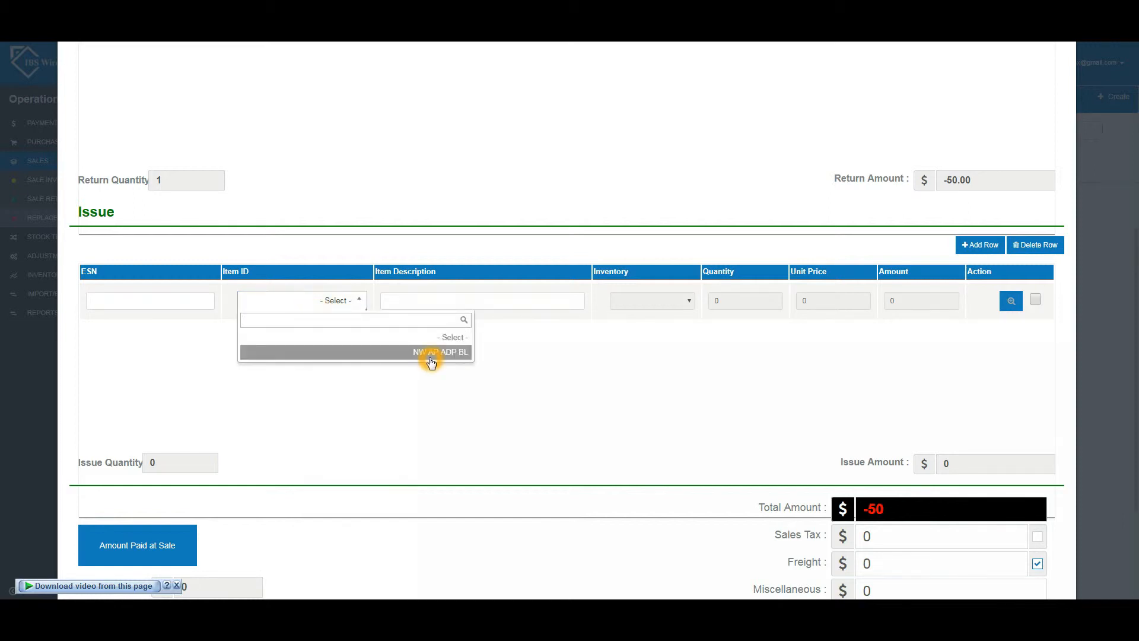
{"action": "left_click", "coordinate": [193, 340]}
{"action": "left_click", "coordinate": [178, 300]}
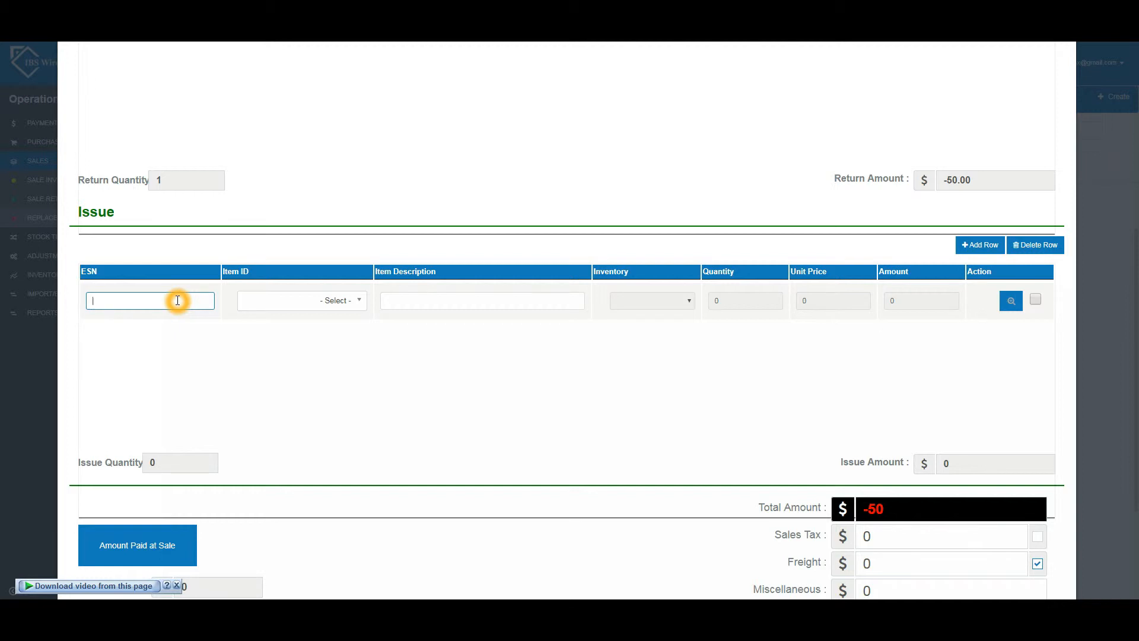
{"action": "key", "text": "Return"}
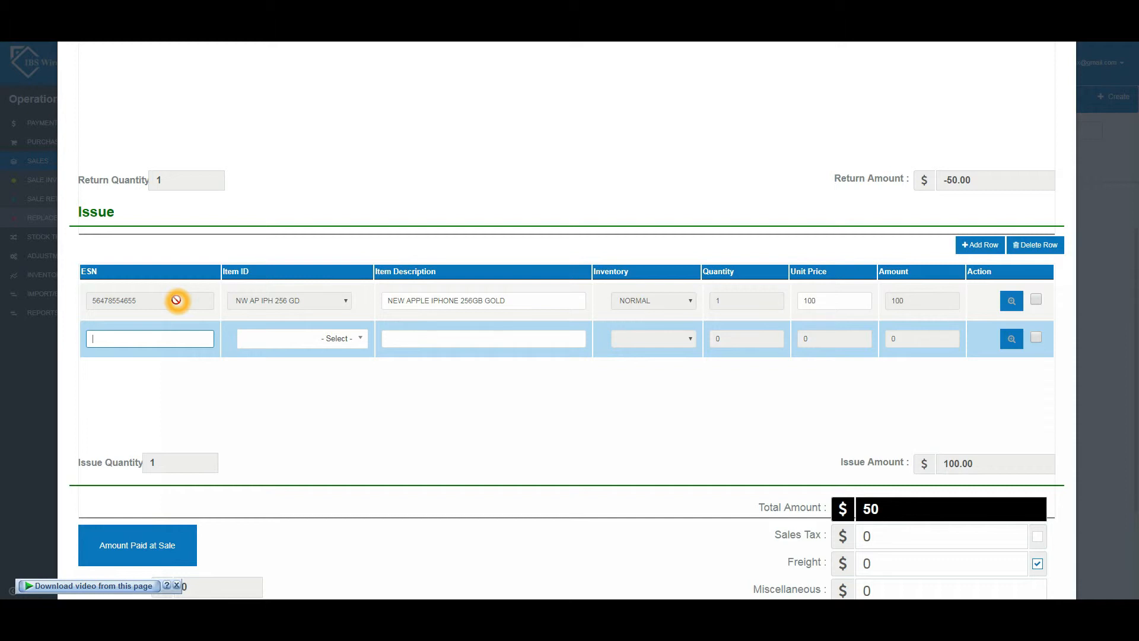
Step: Set the New Apple iPhone 256GB Gold issue line at $100, leaving a $50 balance
{"action": "left_click", "coordinate": [904, 303]}
{"action": "left_click", "coordinate": [231, 315]}
{"action": "left_click", "coordinate": [951, 317]}
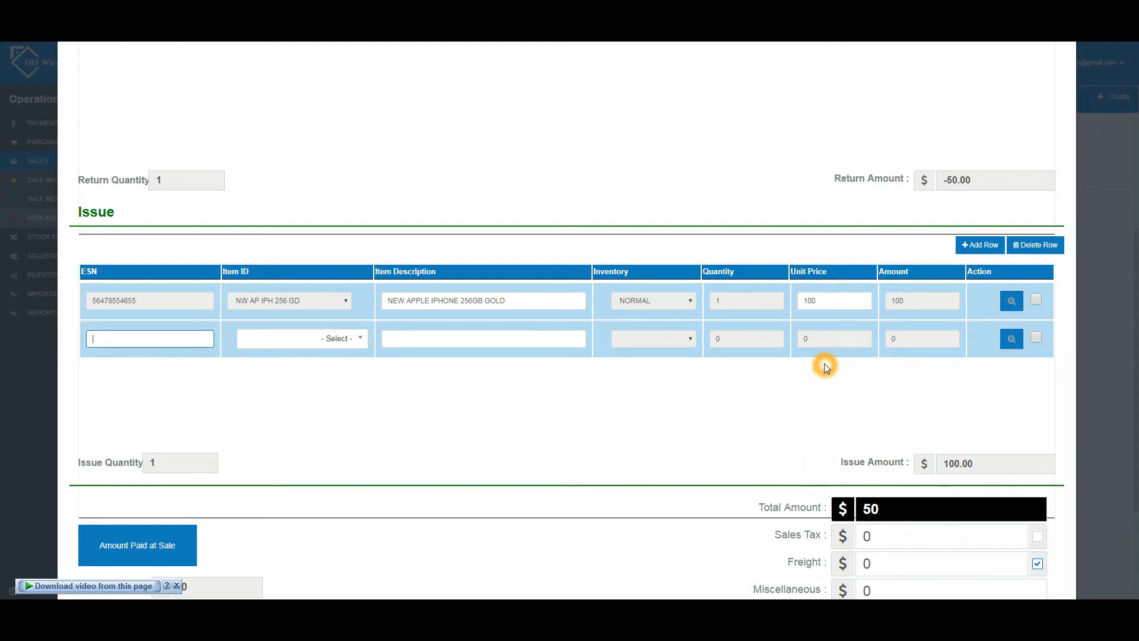
{"action": "left_click", "coordinate": [346, 308]}
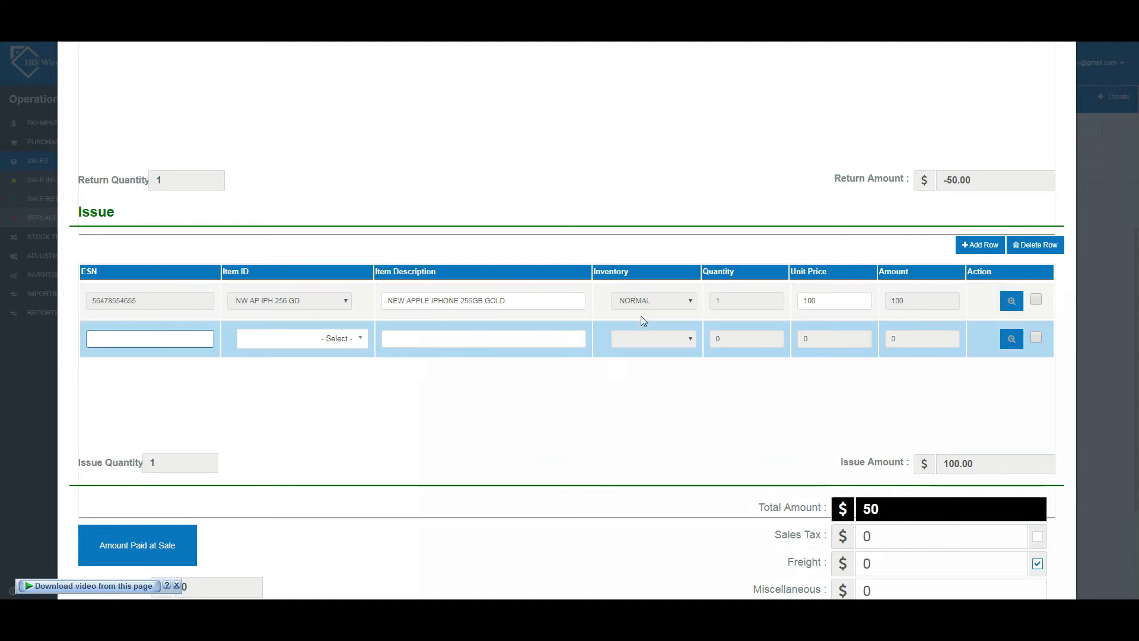
{"action": "left_click", "coordinate": [832, 306]}
{"action": "left_click", "coordinate": [713, 374]}
{"action": "left_click", "coordinate": [697, 378]}
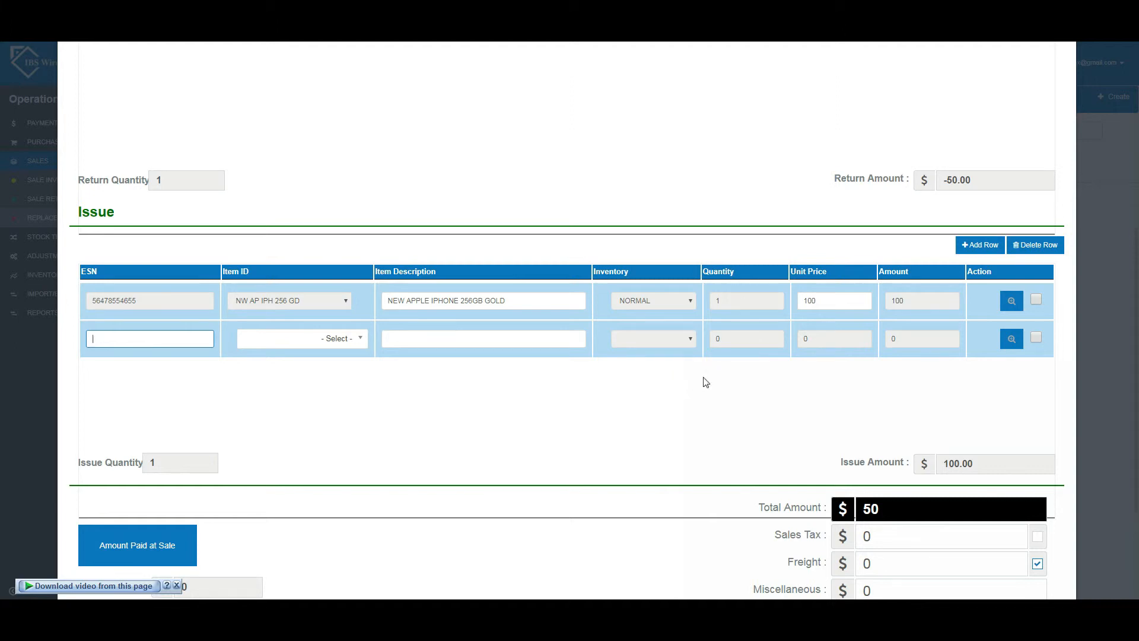
{"action": "left_click", "coordinate": [955, 478]}
{"action": "scroll", "coordinate": [995, 393], "scroll_direction": "down", "scroll_amount": 1}
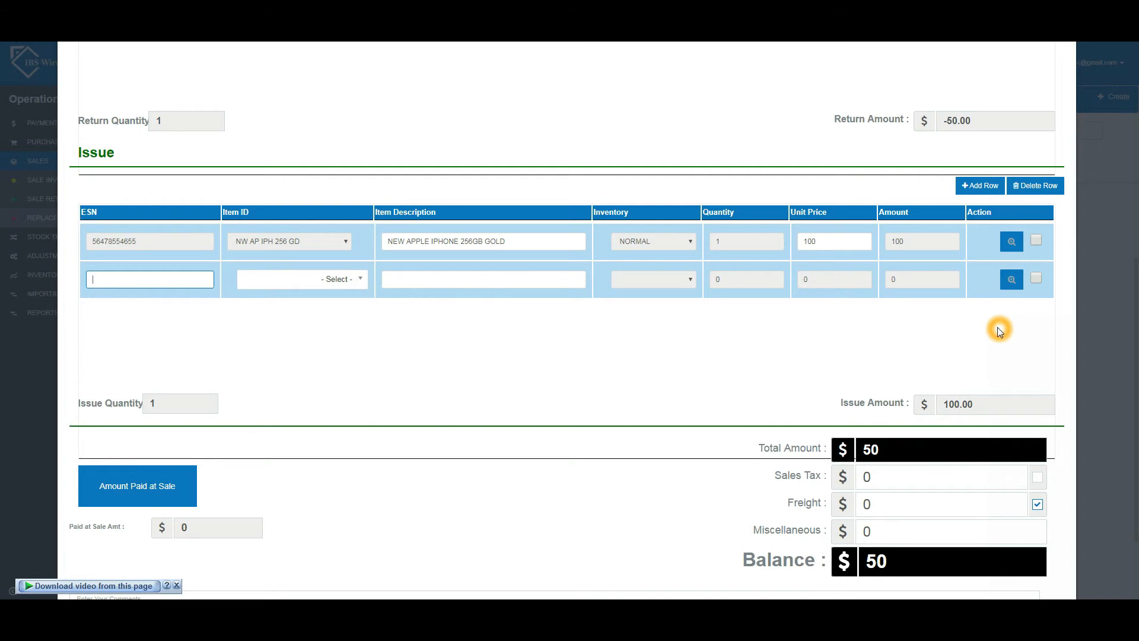
Step: Delete the empty second row from the Issue table
{"action": "left_click", "coordinate": [1036, 278]}
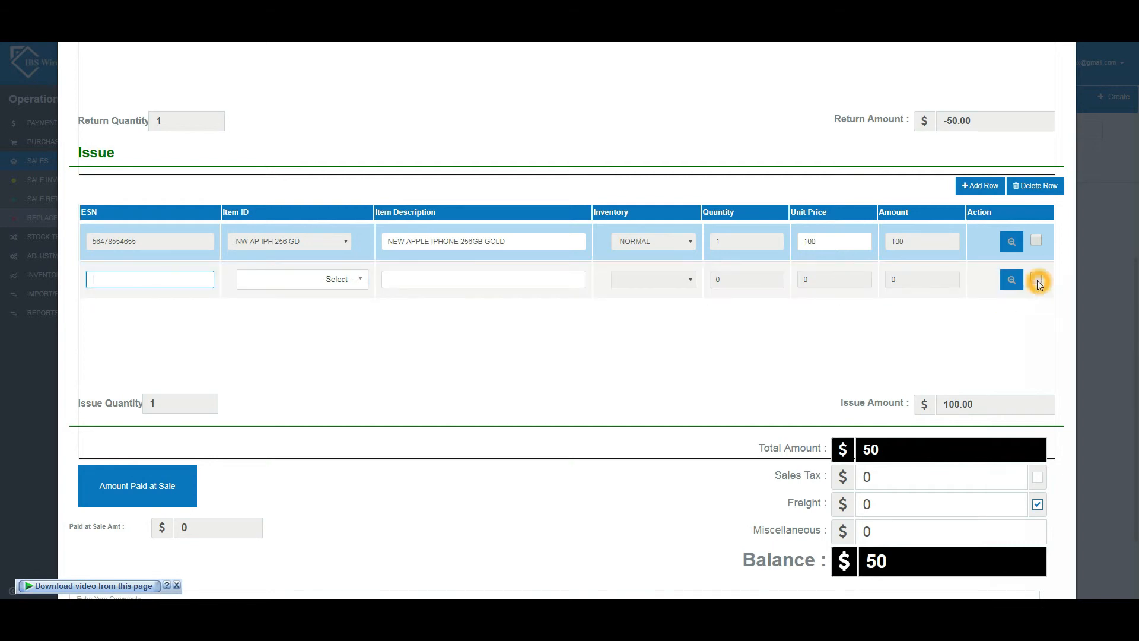
{"action": "left_click", "coordinate": [1044, 185]}
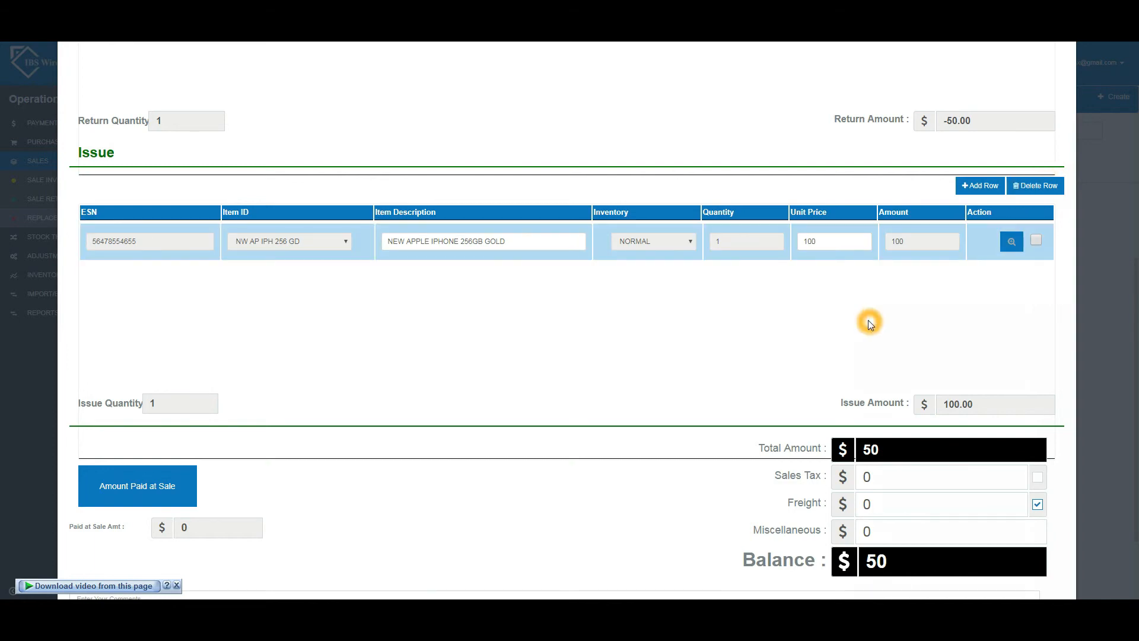
{"action": "scroll", "coordinate": [867, 320], "scroll_direction": "down", "scroll_amount": 2}
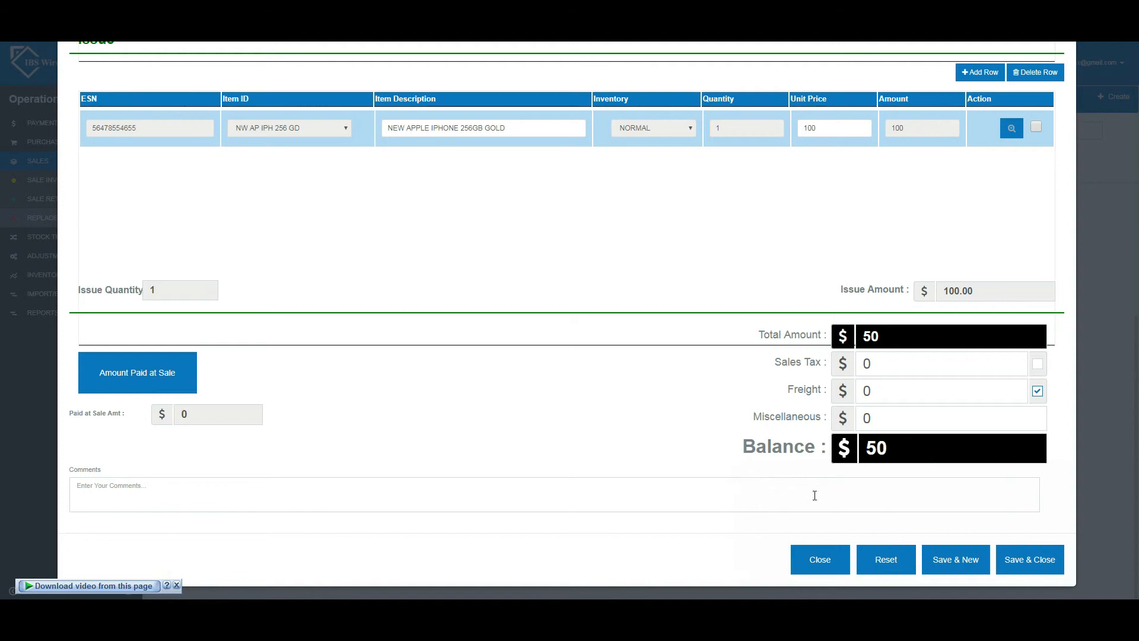
Step: Save and close the replacement, acknowledging the success message
{"action": "left_click", "coordinate": [853, 501]}
{"action": "left_click", "coordinate": [1029, 560]}
{"action": "left_click", "coordinate": [567, 351]}
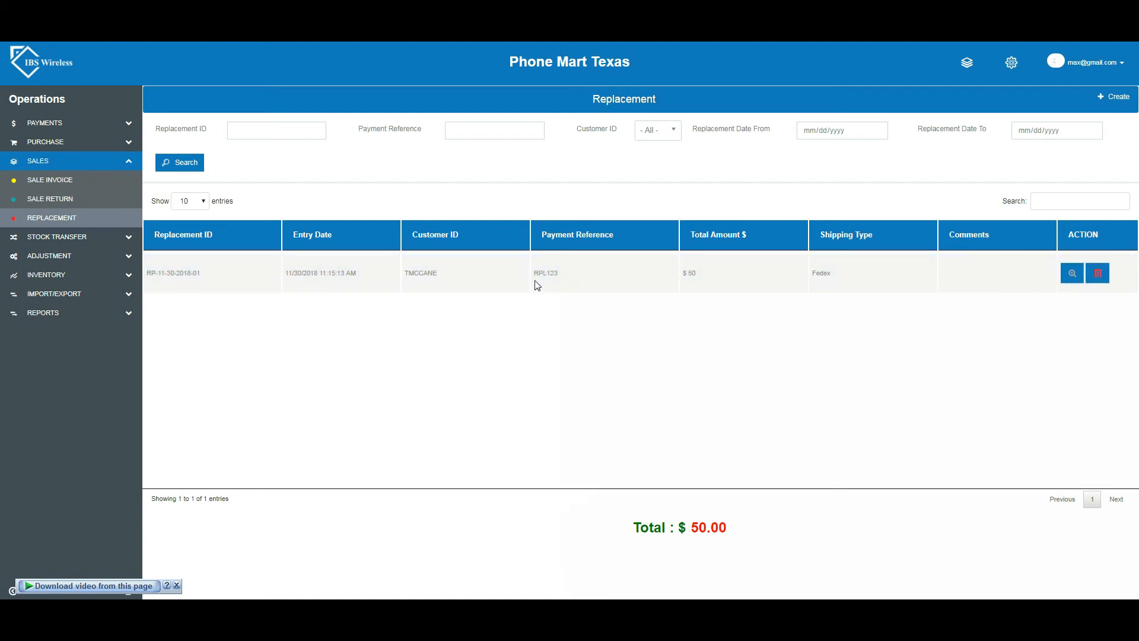
{"action": "left_click", "coordinate": [429, 257]}
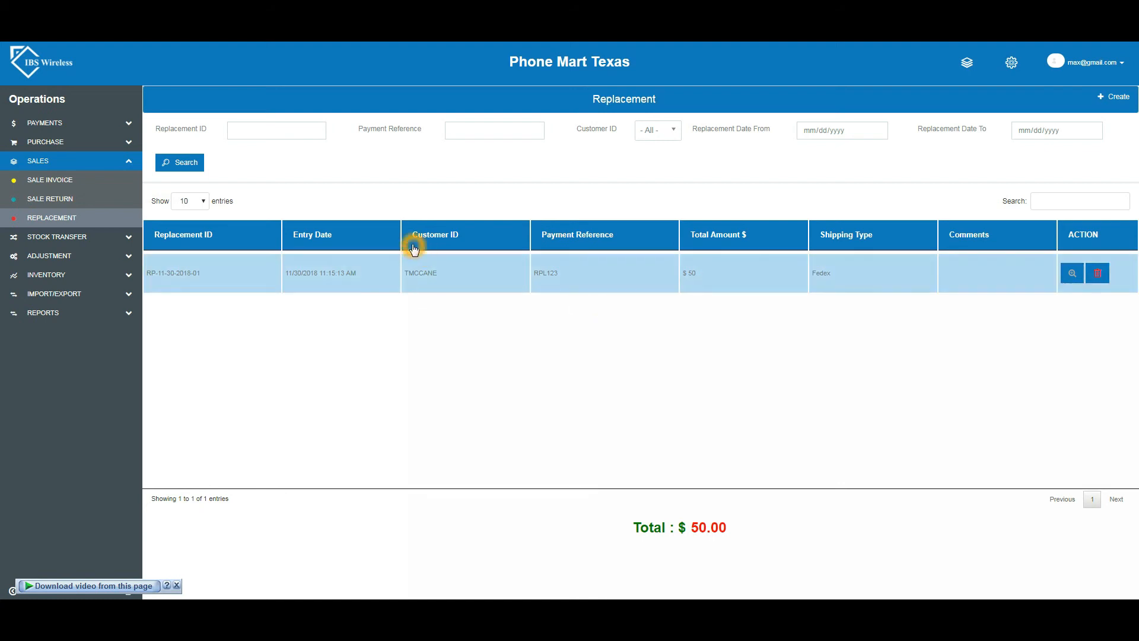
{"action": "left_click", "coordinate": [385, 195]}
{"action": "left_click", "coordinate": [318, 144]}
{"action": "left_click", "coordinate": [445, 152]}
{"action": "left_click", "coordinate": [1071, 277]}
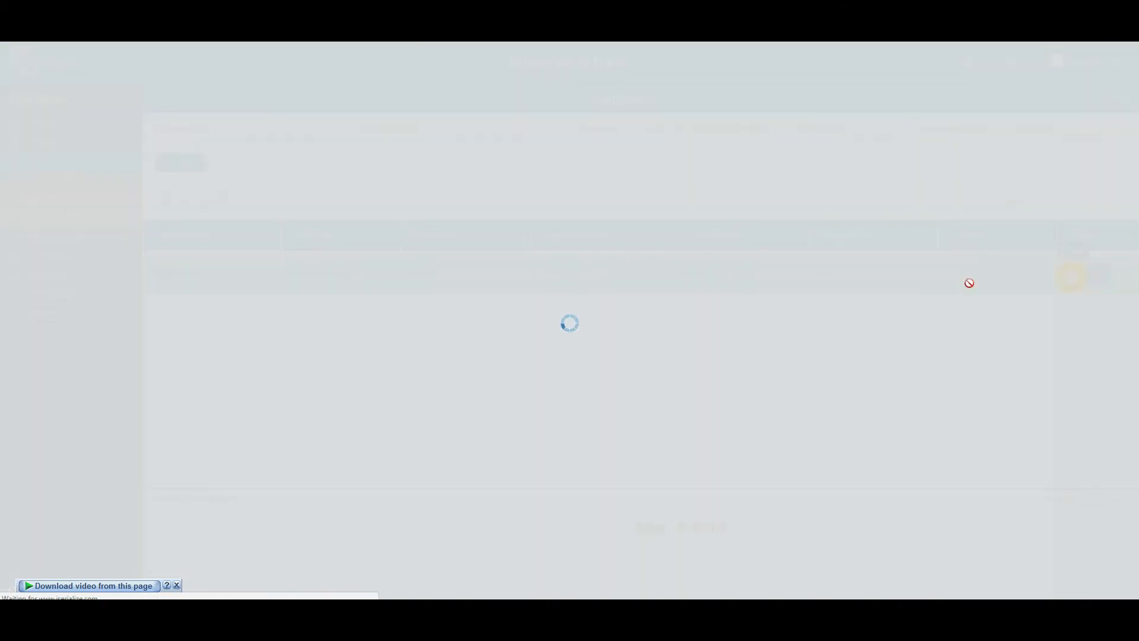
Step: Preview the replacement for printing, cancel the print, and close the detail view
{"action": "left_click", "coordinate": [949, 84]}
{"action": "left_click", "coordinate": [949, 84]}
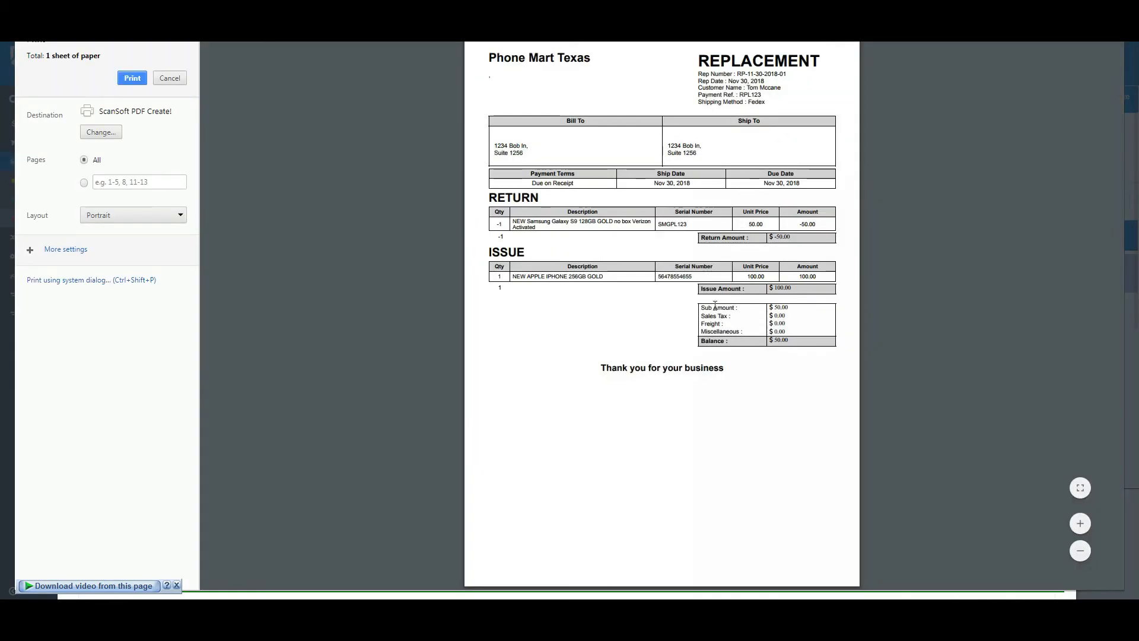
{"action": "left_click", "coordinate": [780, 322]}
{"action": "left_click", "coordinate": [172, 82]}
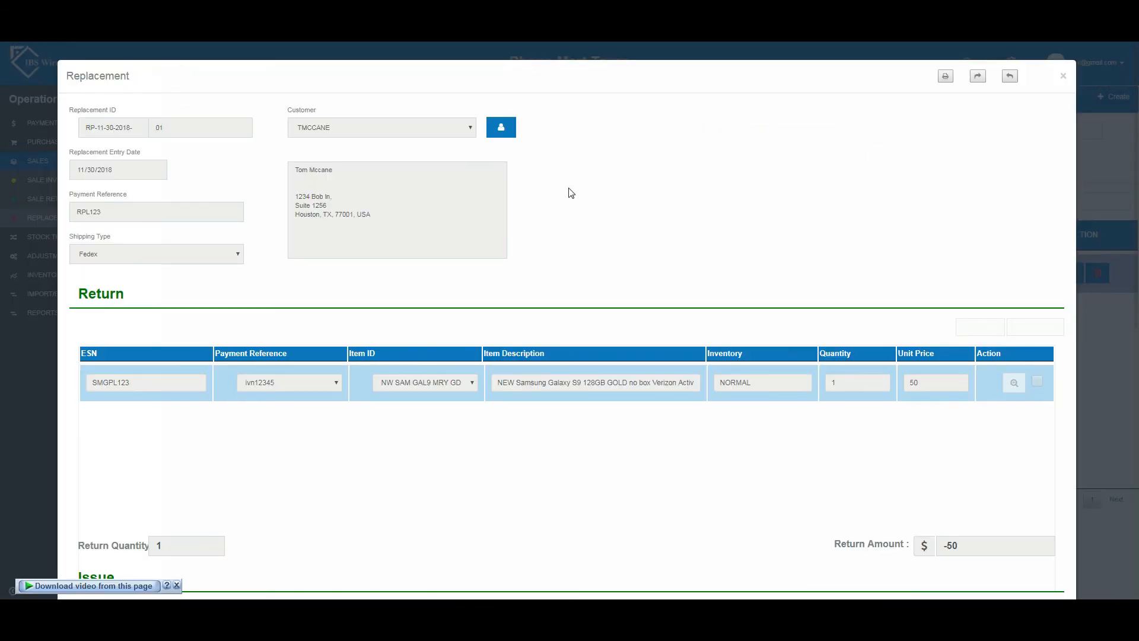
{"action": "left_click", "coordinate": [825, 401]}
{"action": "left_click", "coordinate": [1062, 76]}
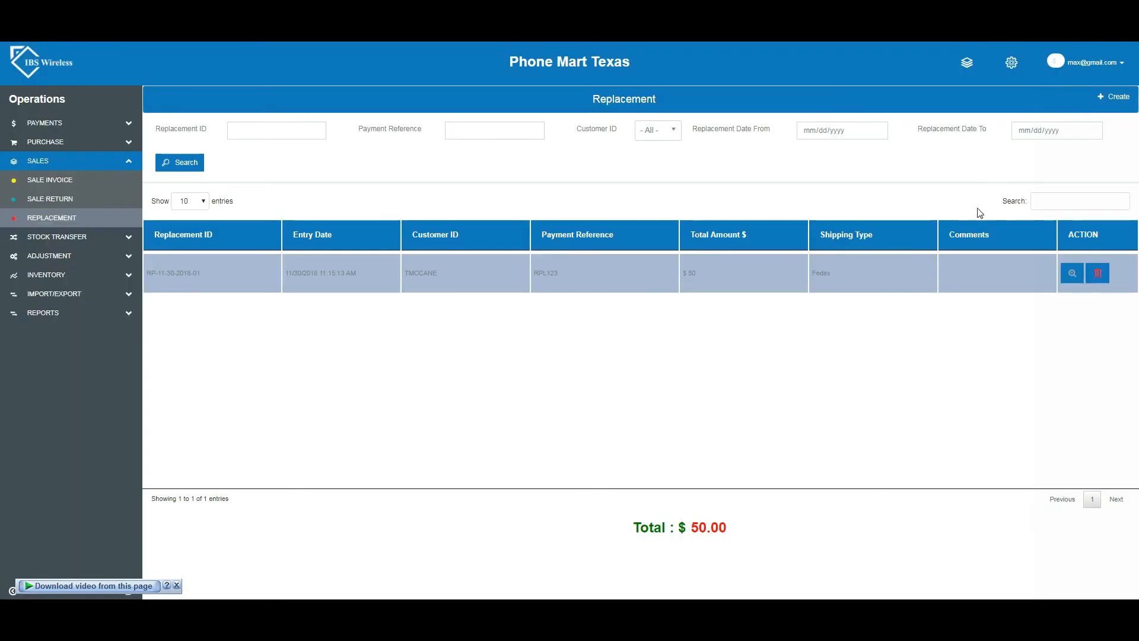
{"action": "left_click", "coordinate": [1101, 278]}
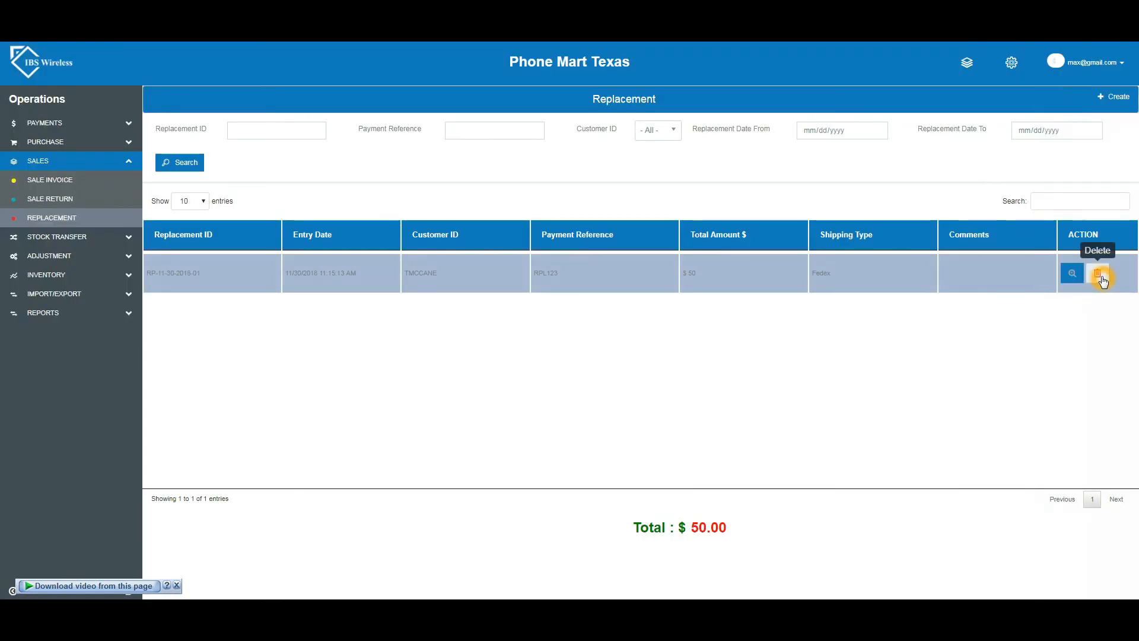